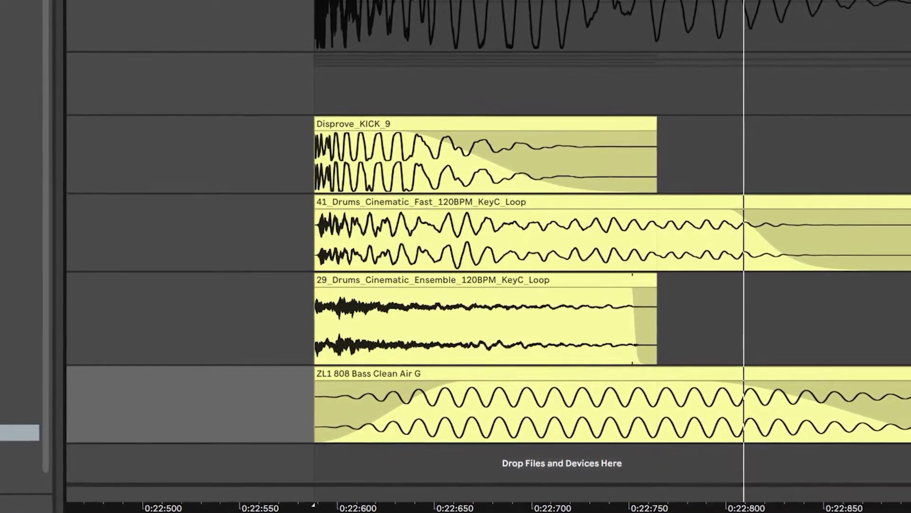
scroll(541, 284, down, 4)
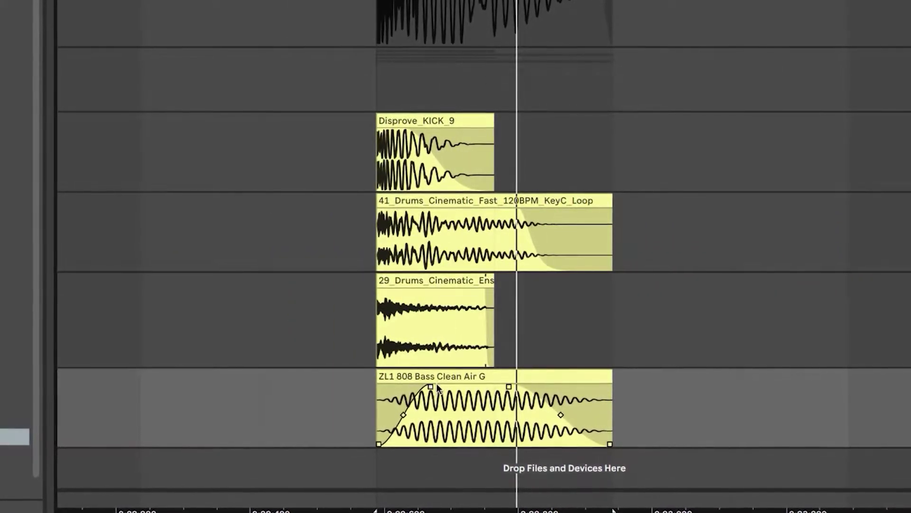
Select the 808 bass clip in the arrangement.
click(428, 427)
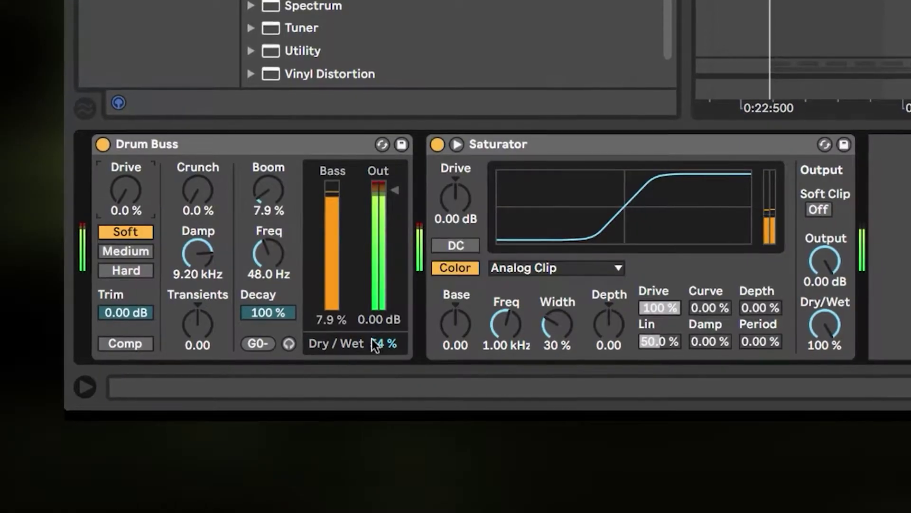
Adjust the Drum Buss Dry/Wet amount to 61%.
drag(378, 343, 377, 349)
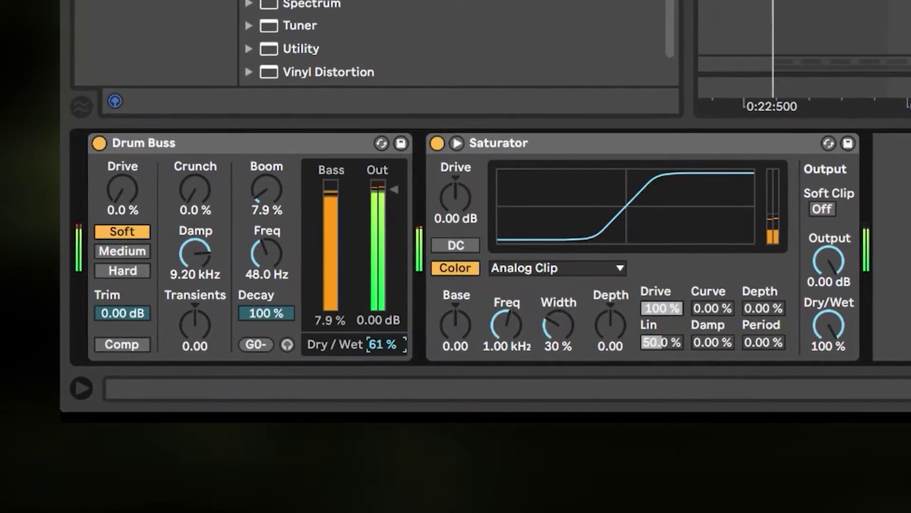